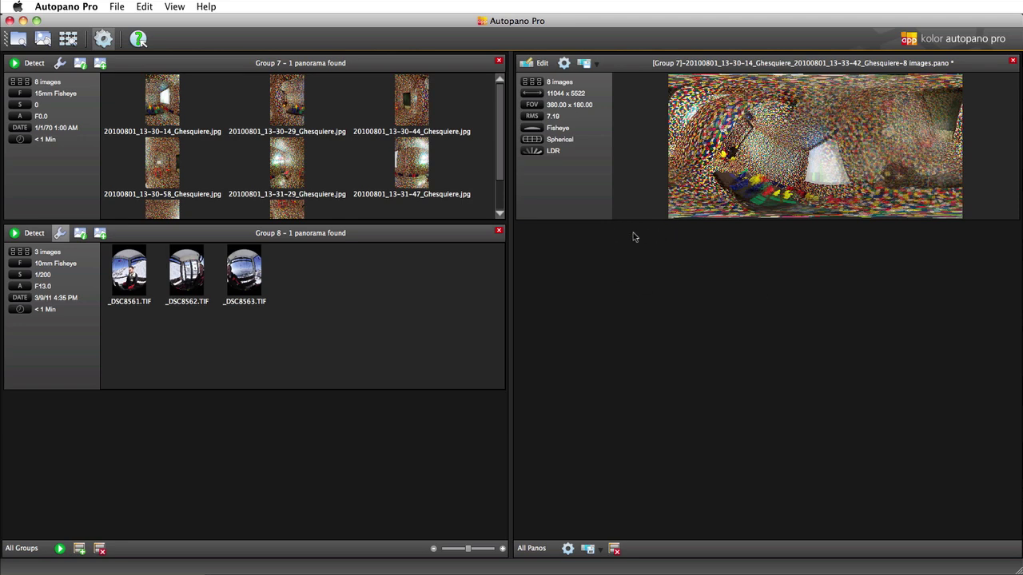
Open the Group 7 panorama for editing and display its control points with the control point editor
{"action": "left_click", "coordinate": [537, 63]}
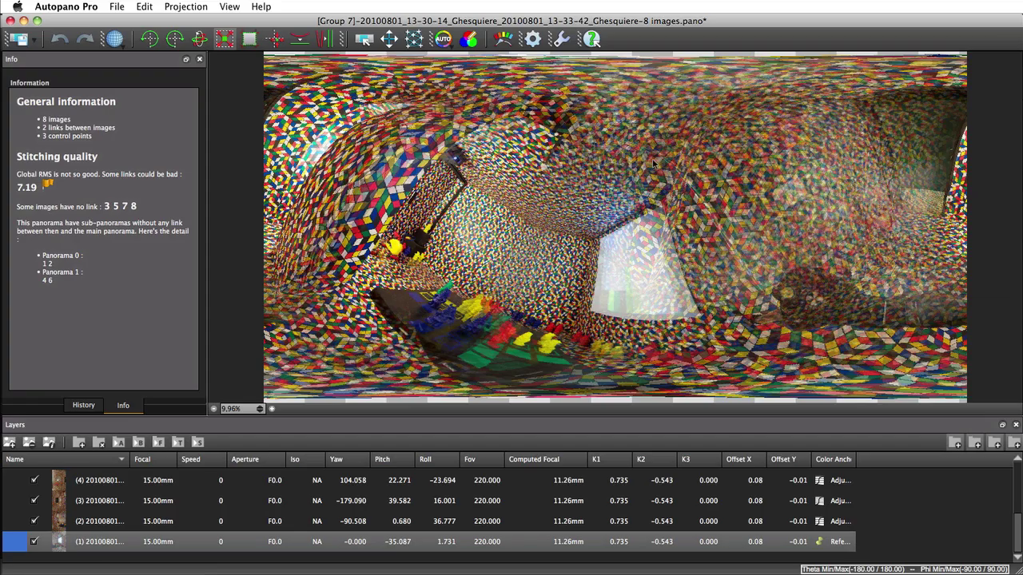
{"action": "left_click", "coordinate": [415, 40]}
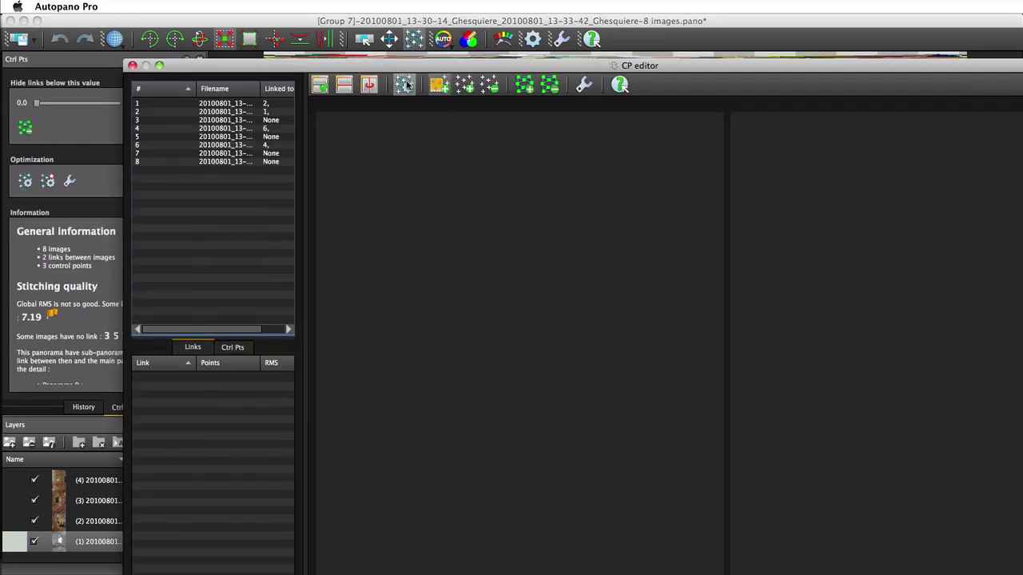
{"action": "left_click", "coordinate": [389, 38]}
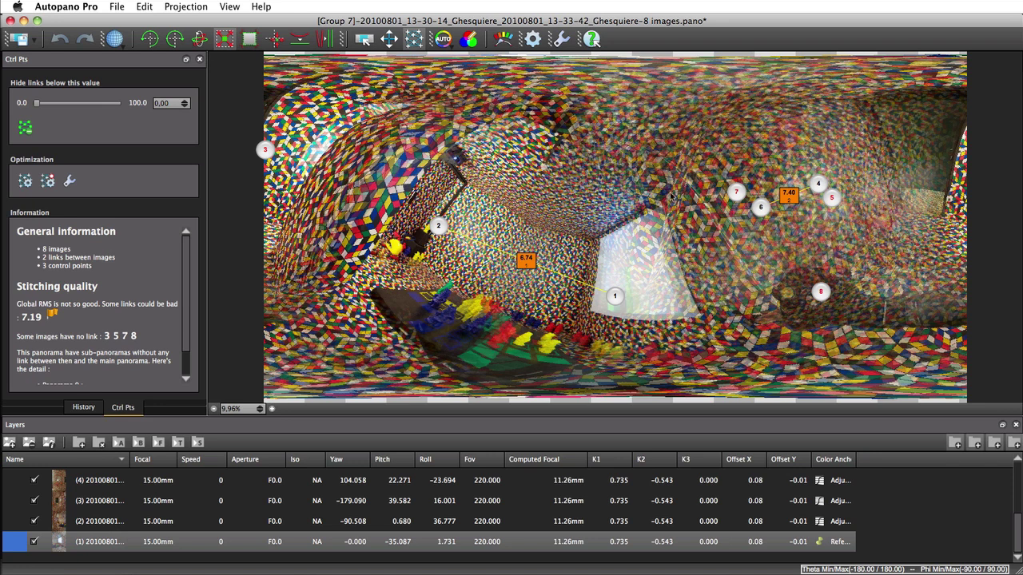
Delete the bad link between images 4 and 6 from the panorama and return to the control point editor
{"action": "mouse_move", "coordinate": [787, 201]}
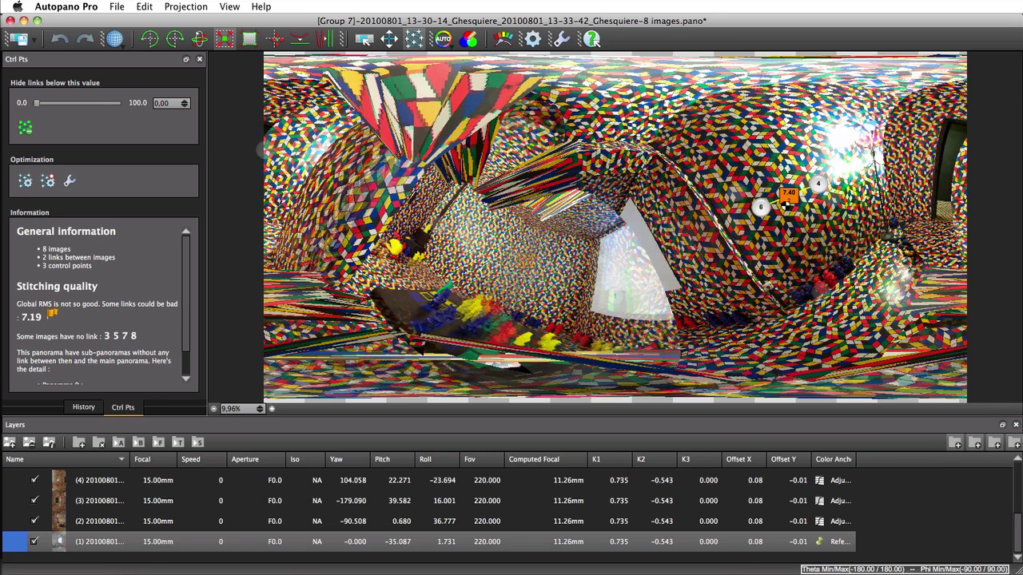
{"action": "left_click", "coordinate": [789, 197]}
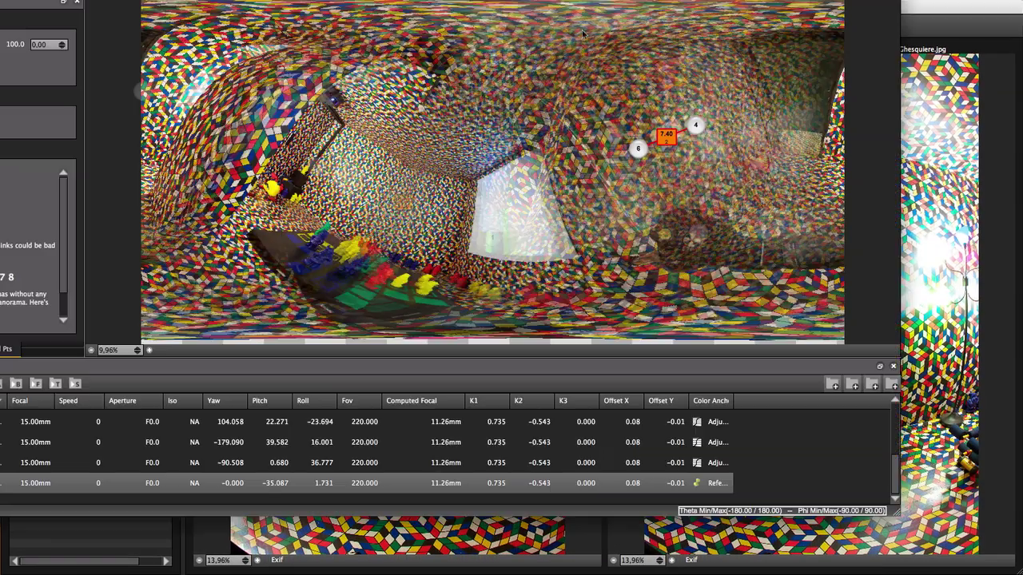
{"action": "left_click", "coordinate": [939, 213]}
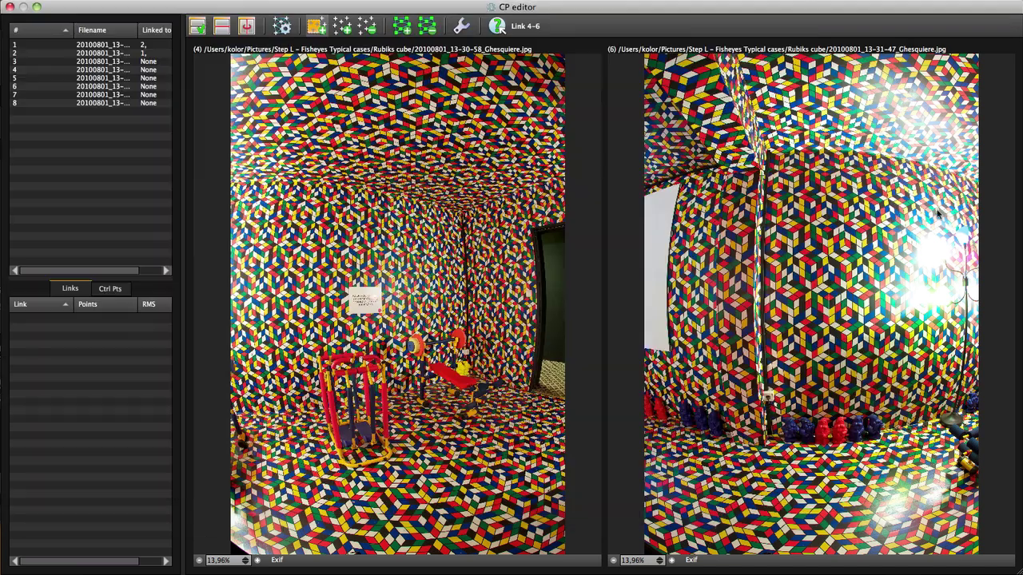
Examine the eight source images one after another in the control point editor
{"action": "left_click", "coordinate": [31, 47]}
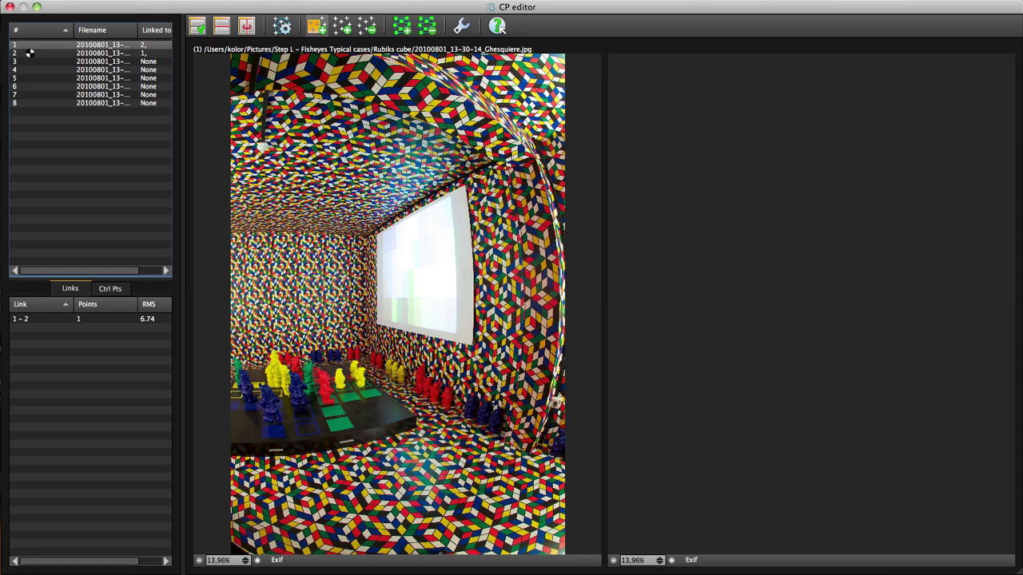
{"action": "left_click", "coordinate": [27, 53]}
{"action": "key", "text": "Down"}
{"action": "key", "text": "Down"}
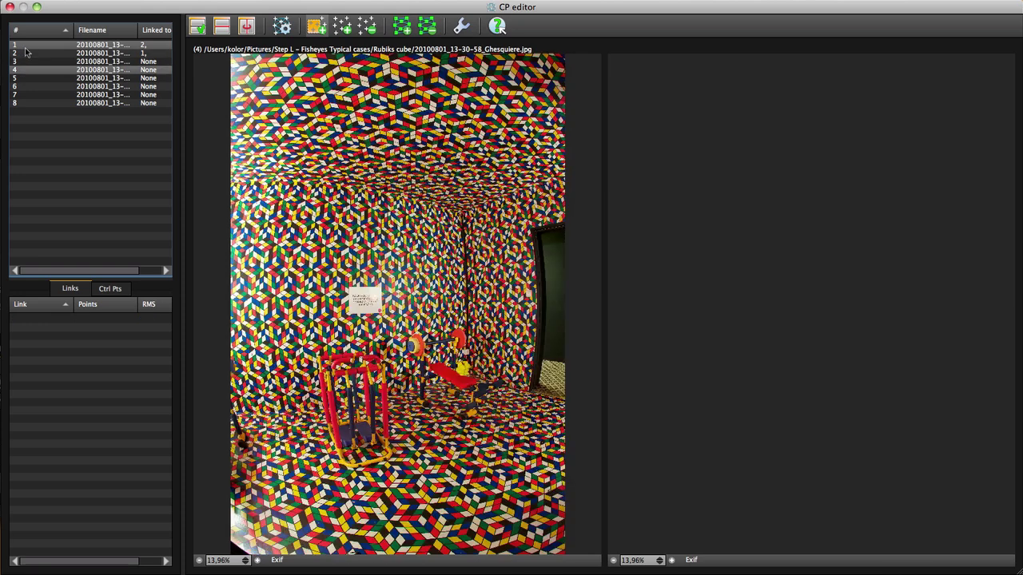
{"action": "key", "text": "Down"}
{"action": "key", "text": "Down"}
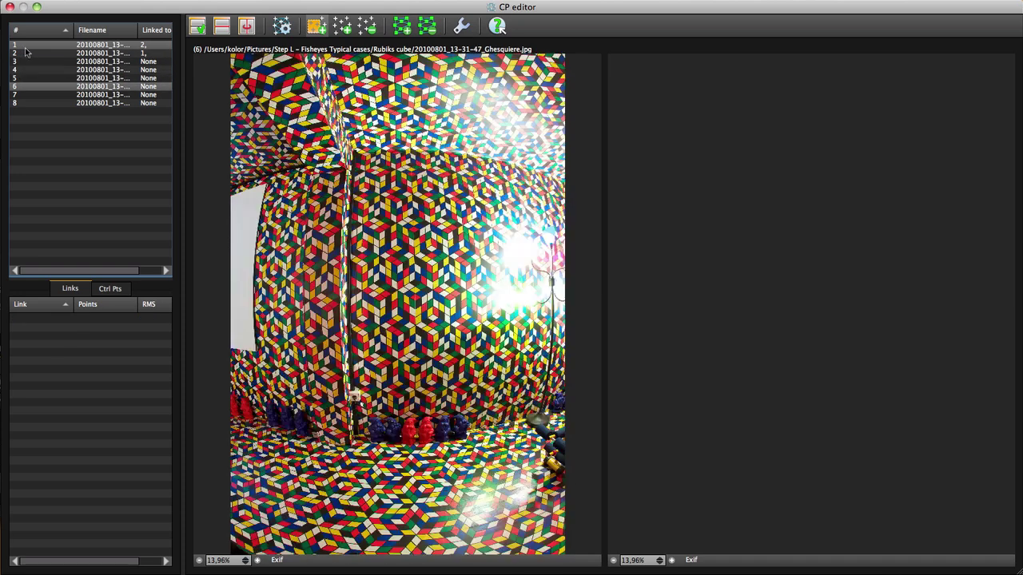
{"action": "key", "text": "Down"}
{"action": "key", "text": "Down"}
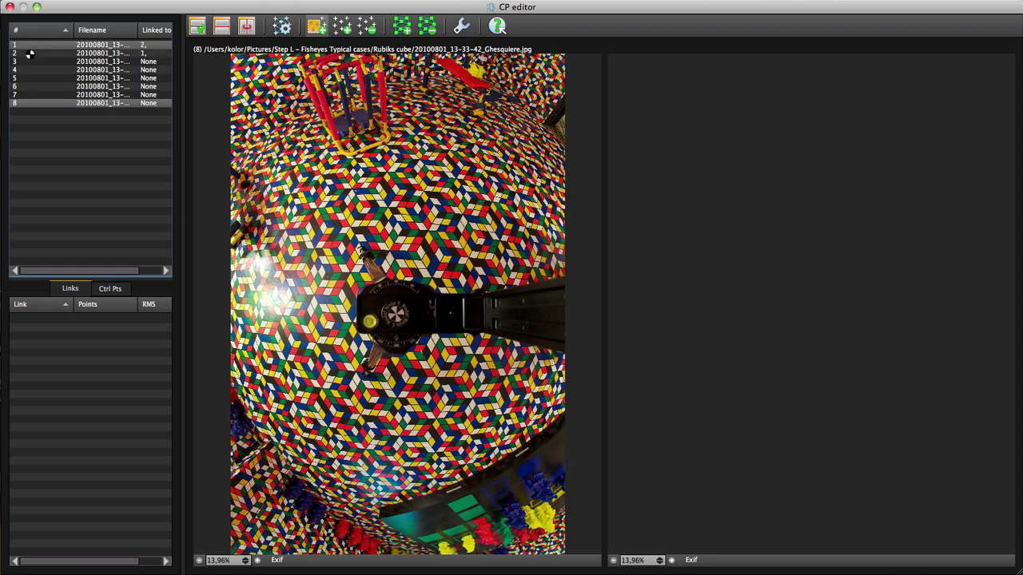
Delete the control point between images 1 and 2 and generate new ones over the game board area in both images
{"action": "left_click", "coordinate": [25, 47]}
{"action": "left_click", "coordinate": [25, 50], "text": "shift"}
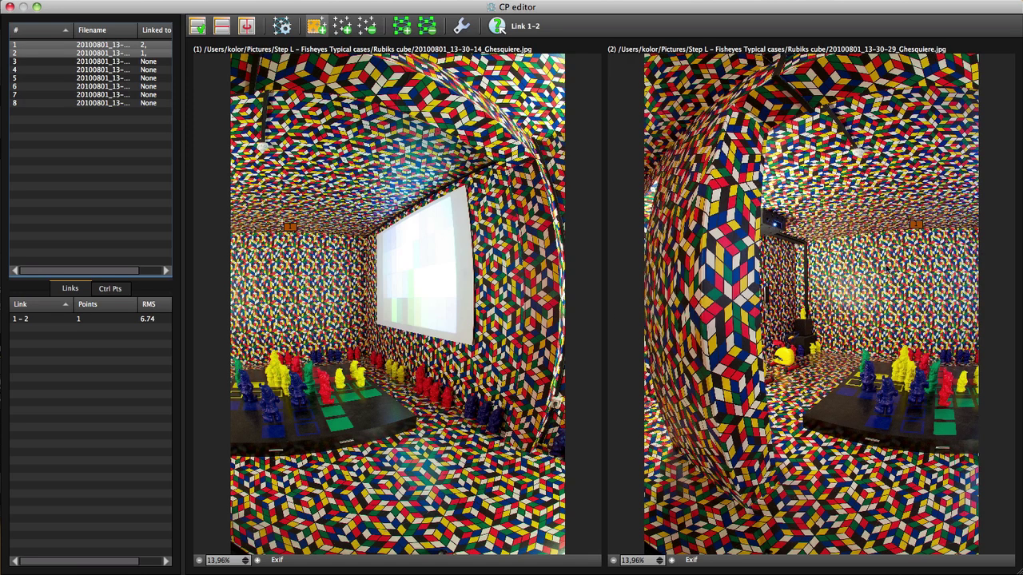
{"action": "left_click_drag", "start_coordinate": [877, 282], "coordinate": [964, 160]}
{"action": "key", "text": "Delete"}
{"action": "left_click_drag", "start_coordinate": [840, 340], "coordinate": [997, 445]}
{"action": "left_click_drag", "start_coordinate": [230, 340], "coordinate": [371, 429]}
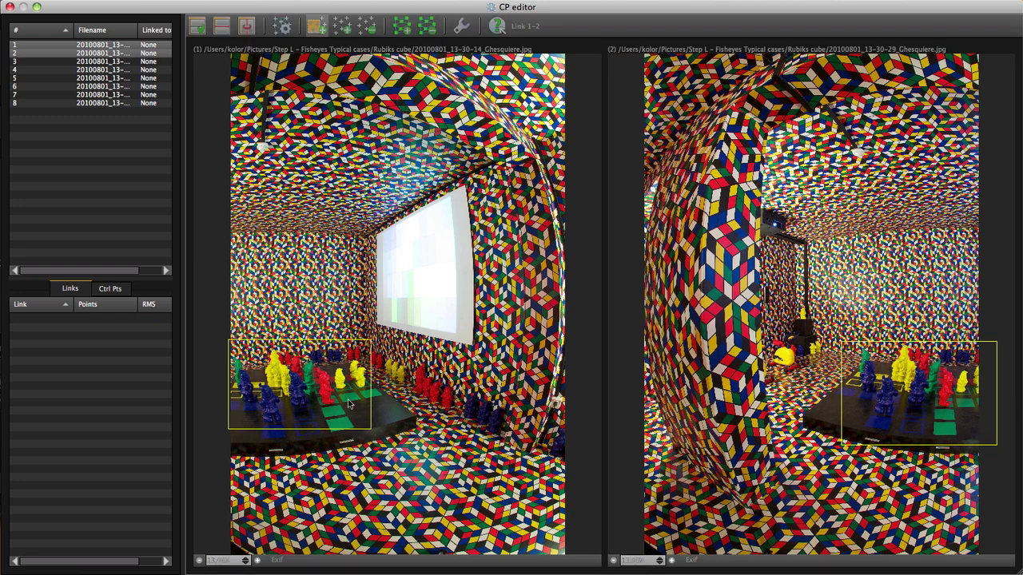
Generate control points between images 2 and 3 at the ceiling edge, and between images 3 and 4 around the red exercise bench
{"action": "left_click", "coordinate": [121, 55]}
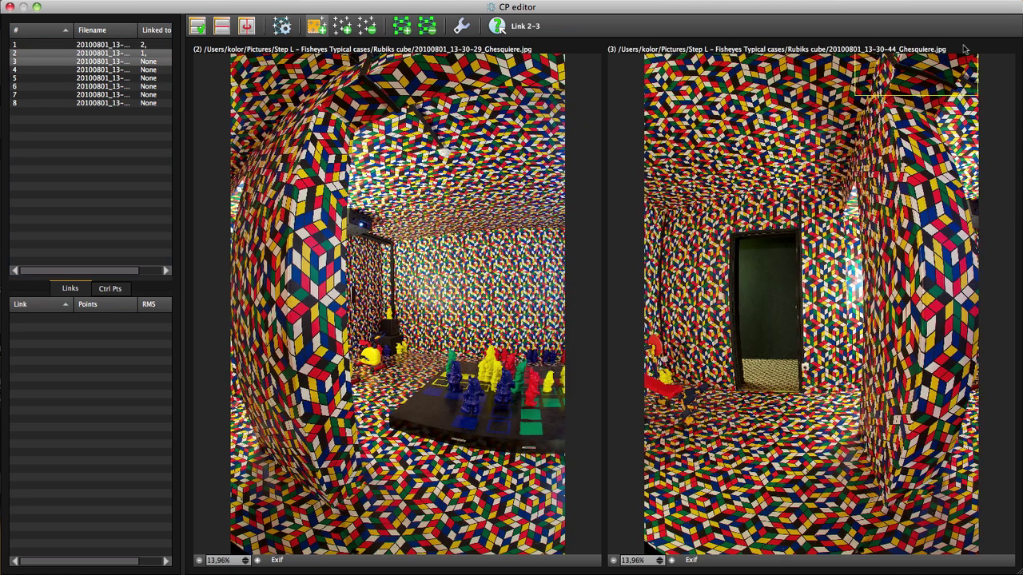
{"action": "left_click_drag", "start_coordinate": [415, 132], "coordinate": [354, 50]}
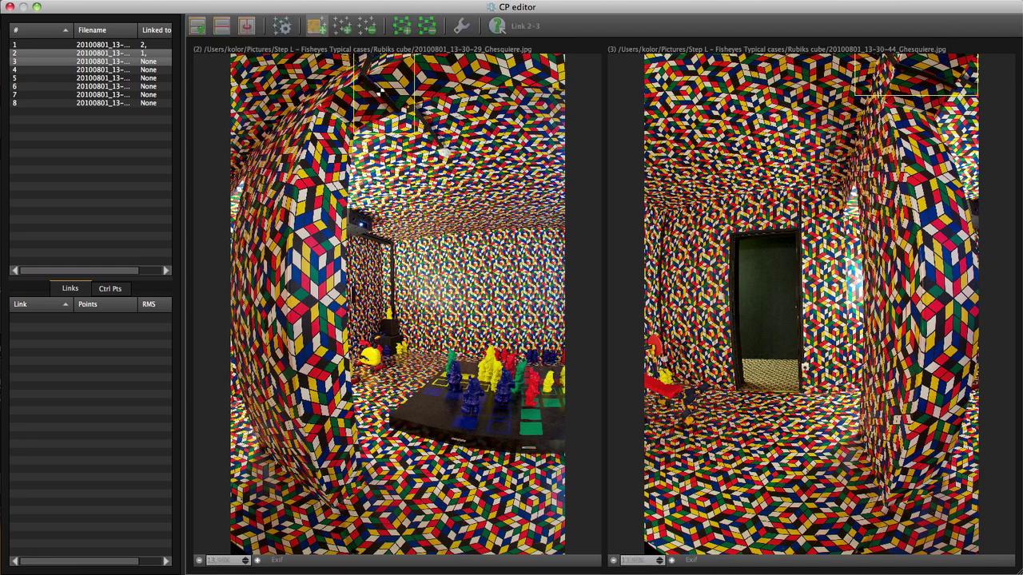
{"action": "left_click", "coordinate": [141, 69]}
{"action": "left_click", "coordinate": [146, 77]}
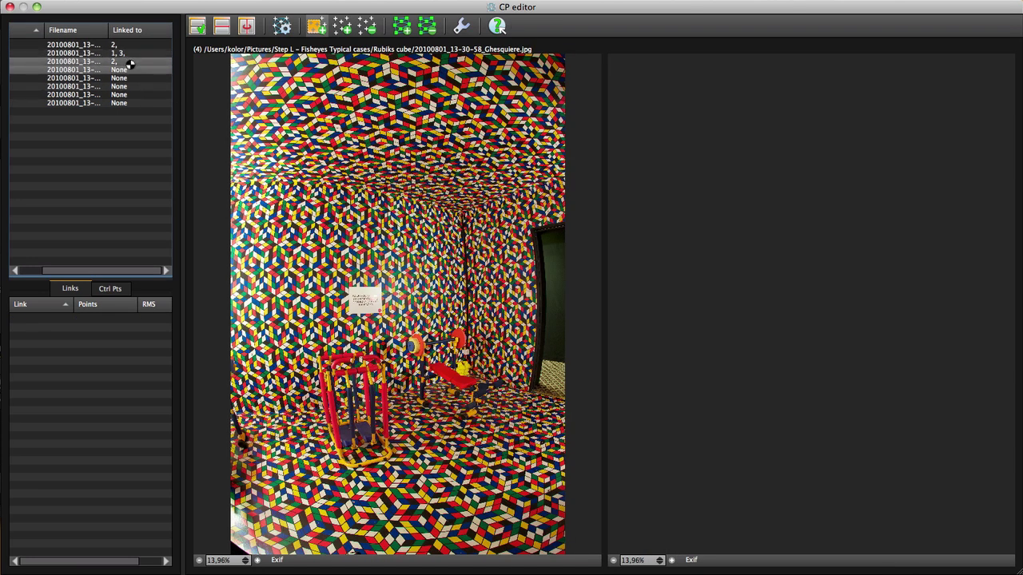
{"action": "left_click", "coordinate": [130, 65], "text": "ctrl"}
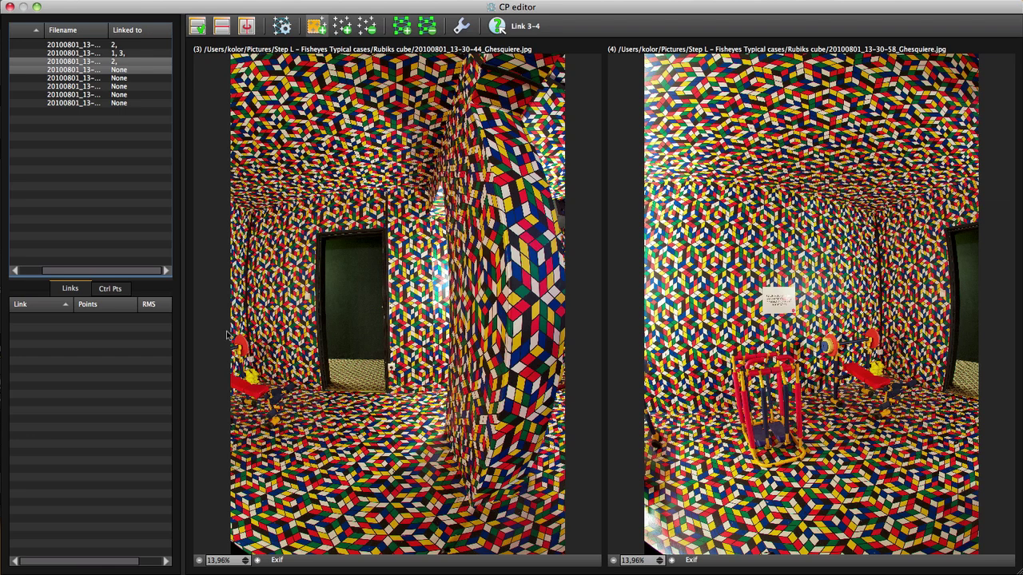
{"action": "left_click_drag", "start_coordinate": [219, 330], "coordinate": [356, 436]}
{"action": "left_click_drag", "start_coordinate": [847, 313], "coordinate": [972, 427]}
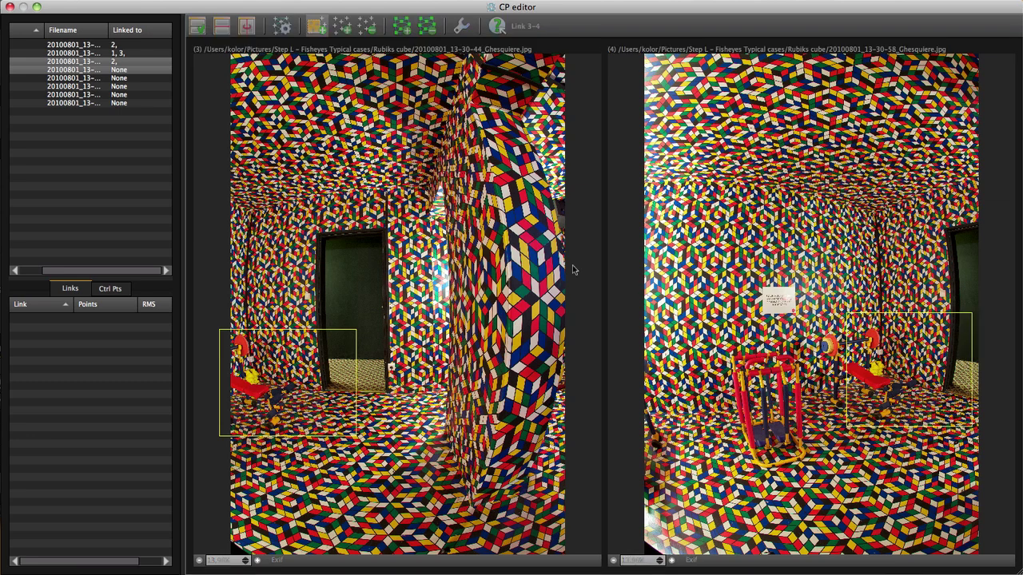
Generate control points between images 4 and 5 around the red and yellow frame, and between images 5 and 6 around the figures
{"action": "left_click", "coordinate": [124, 70]}
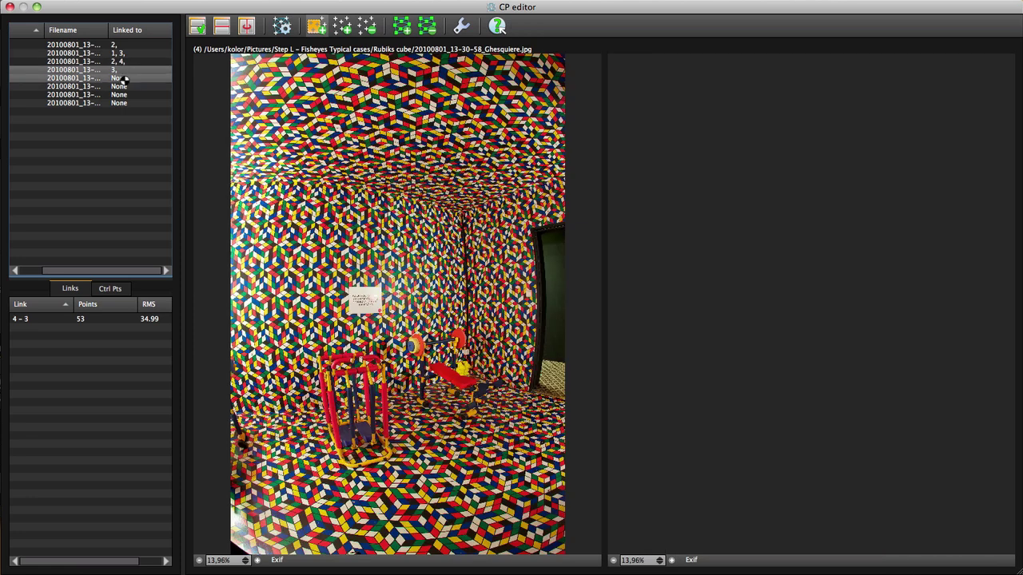
{"action": "left_click", "coordinate": [137, 79], "text": "super"}
{"action": "left_click_drag", "start_coordinate": [911, 340], "coordinate": [1012, 487]}
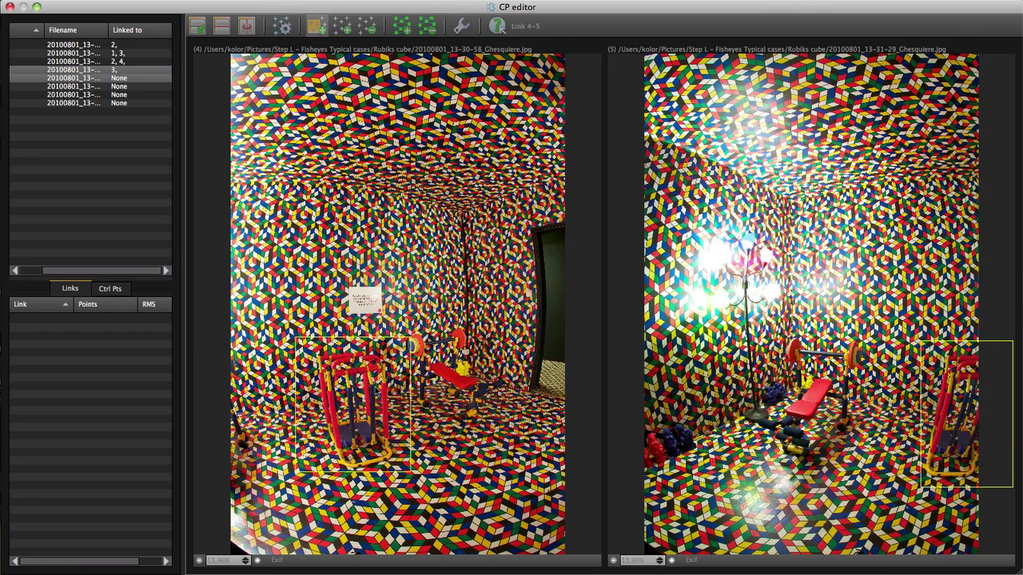
{"action": "left_click", "coordinate": [138, 78]}
{"action": "left_click", "coordinate": [138, 86], "text": "super"}
{"action": "left_click_drag", "start_coordinate": [831, 413], "coordinate": [895, 453]}
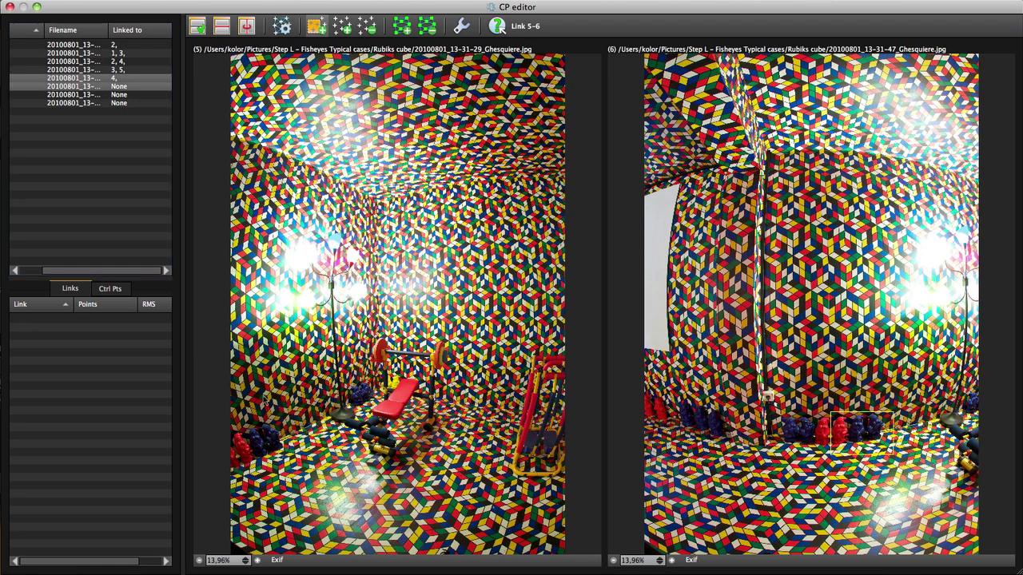
{"action": "left_click_drag", "start_coordinate": [215, 405], "coordinate": [300, 475]}
Generate control points between images 1 and 6 around the figures along the wall, and between images 1 and 7 on the ceiling
{"action": "left_click", "coordinate": [124, 87]}
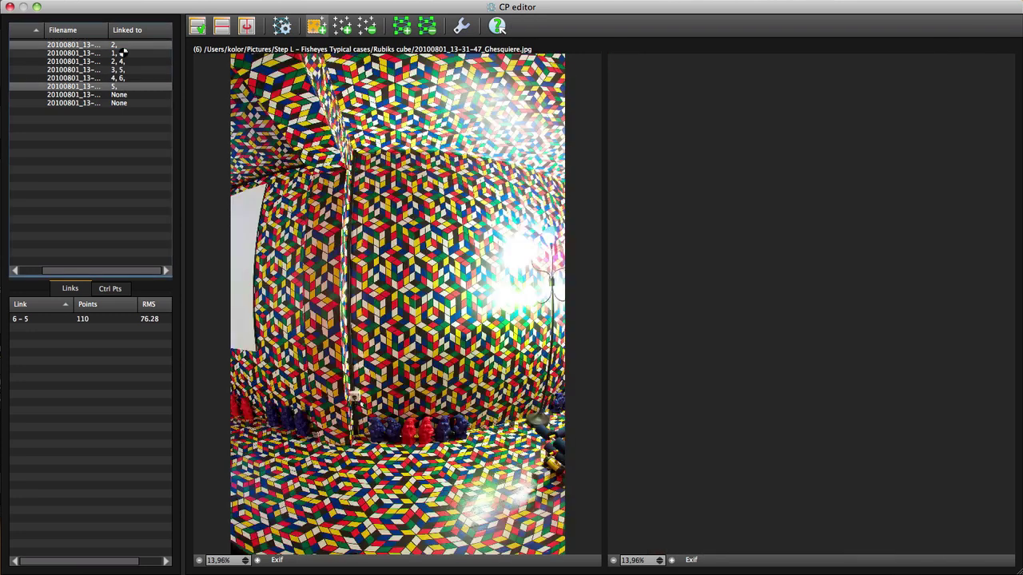
{"action": "left_click", "coordinate": [124, 44], "text": "super"}
{"action": "left_click_drag", "start_coordinate": [806, 452], "coordinate": [802, 453]}
{"action": "left_click_drag", "start_coordinate": [431, 378], "coordinate": [579, 466]}
{"action": "left_click", "coordinate": [128, 45]}
{"action": "left_click", "coordinate": [128, 94], "text": "super"}
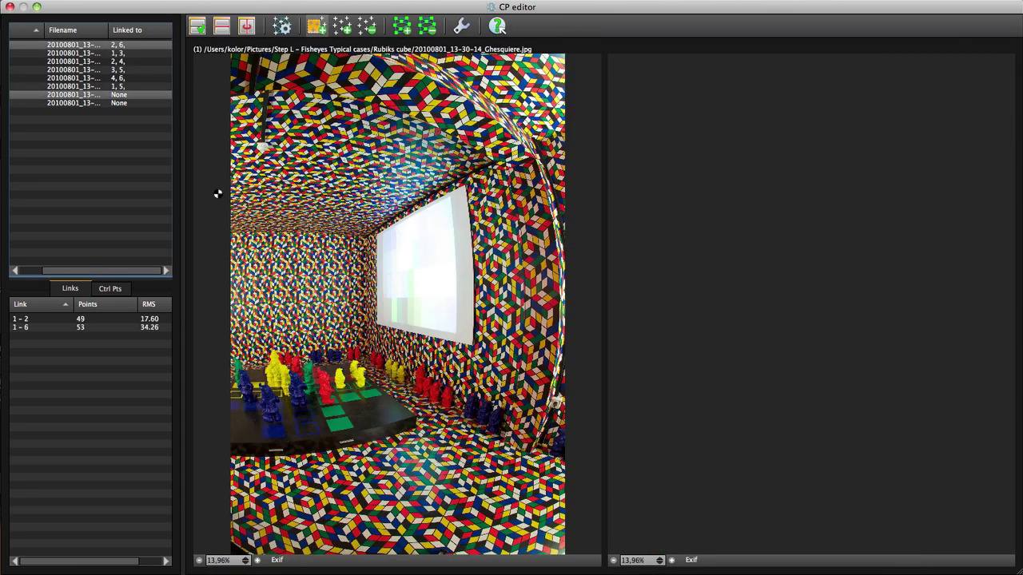
{"action": "left_click_drag", "start_coordinate": [664, 294], "coordinate": [790, 454]}
{"action": "left_click_drag", "start_coordinate": [240, 60], "coordinate": [258, 150]}
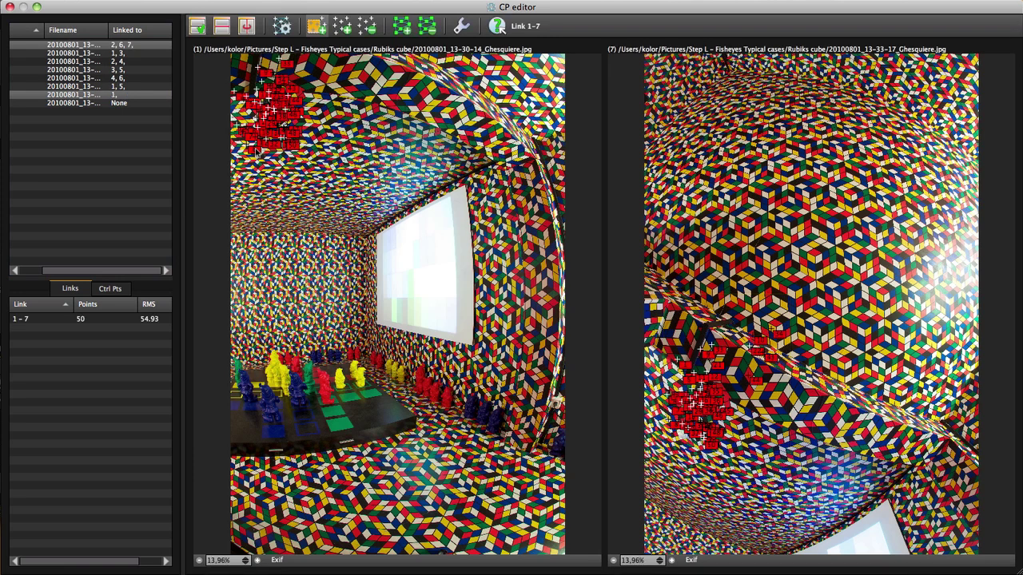
Generate control points linking images 2 and 3 to ceiling image 7, using the ceiling beam area for image 3
{"action": "left_click", "coordinate": [124, 53]}
{"action": "left_click", "coordinate": [124, 95], "text": "super"}
{"action": "left_click", "coordinate": [124, 61]}
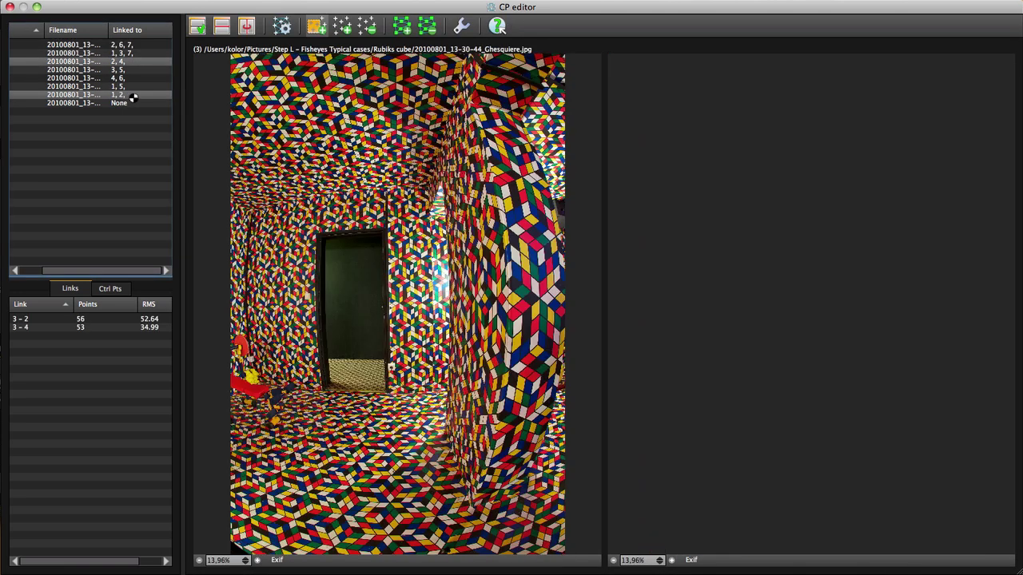
{"action": "left_click", "coordinate": [133, 94], "text": "super"}
{"action": "left_click_drag", "start_coordinate": [752, 431], "coordinate": [668, 285]}
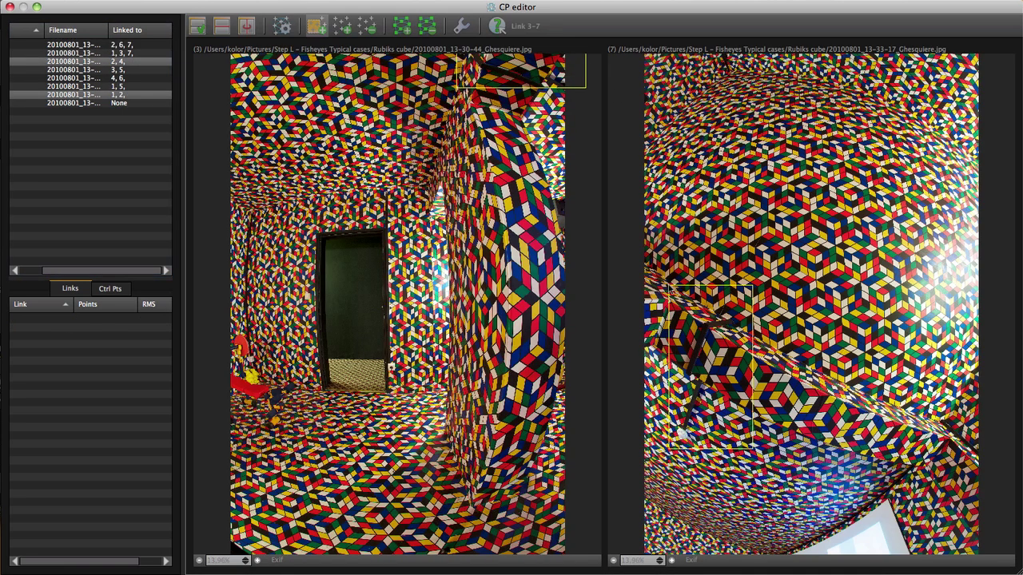
Generate control points linking images 4 and 6 to image 7 at matching ceiling corners
{"action": "left_click", "coordinate": [124, 70], "text": "super"}
{"action": "left_click", "coordinate": [124, 61], "text": "super"}
{"action": "left_click_drag", "start_coordinate": [444, 199], "coordinate": [486, 240]}
{"action": "left_click_drag", "start_coordinate": [712, 54], "coordinate": [754, 86]}
{"action": "left_click", "coordinate": [122, 78], "text": "super"}
{"action": "left_click", "coordinate": [128, 94]}
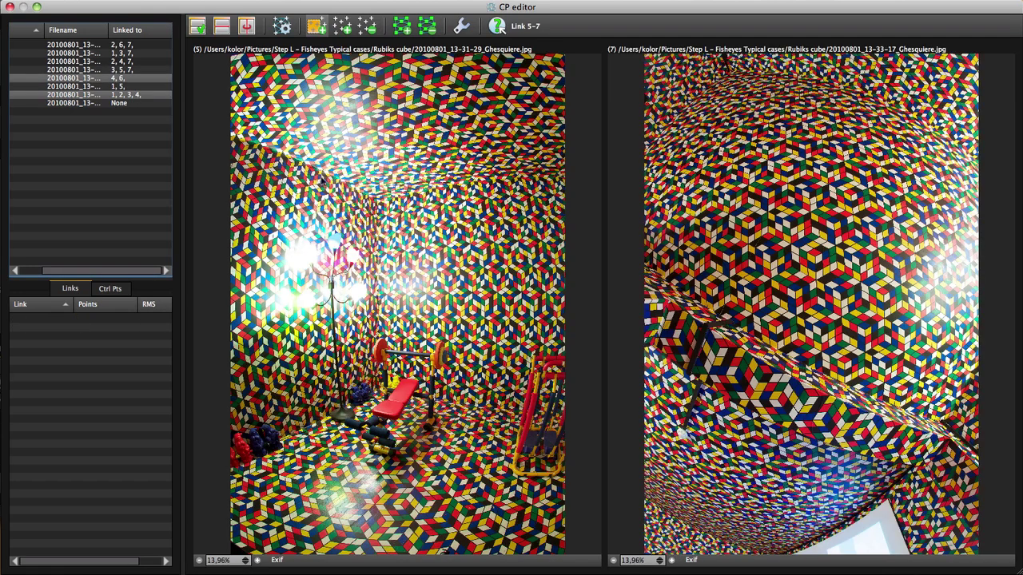
{"action": "left_click", "coordinate": [124, 87], "text": "super"}
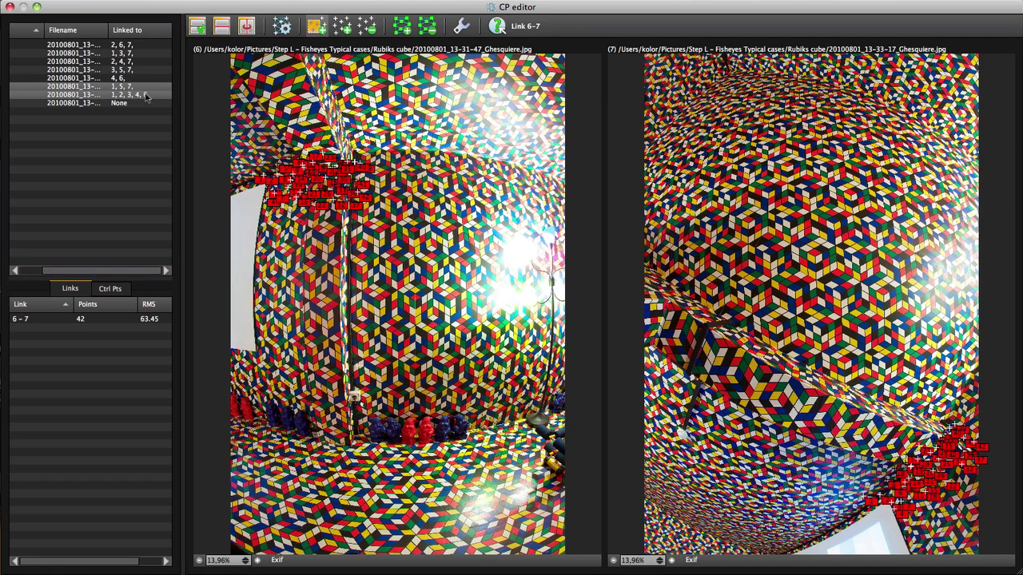
Generate control points linking images 1 and 2 to floor image 8 over the game board area
{"action": "left_click", "coordinate": [128, 45]}
{"action": "left_click", "coordinate": [128, 103], "text": "super"}
{"action": "left_click_drag", "start_coordinate": [999, 554], "coordinate": [801, 420]}
{"action": "left_click_drag", "start_coordinate": [211, 332], "coordinate": [379, 436]}
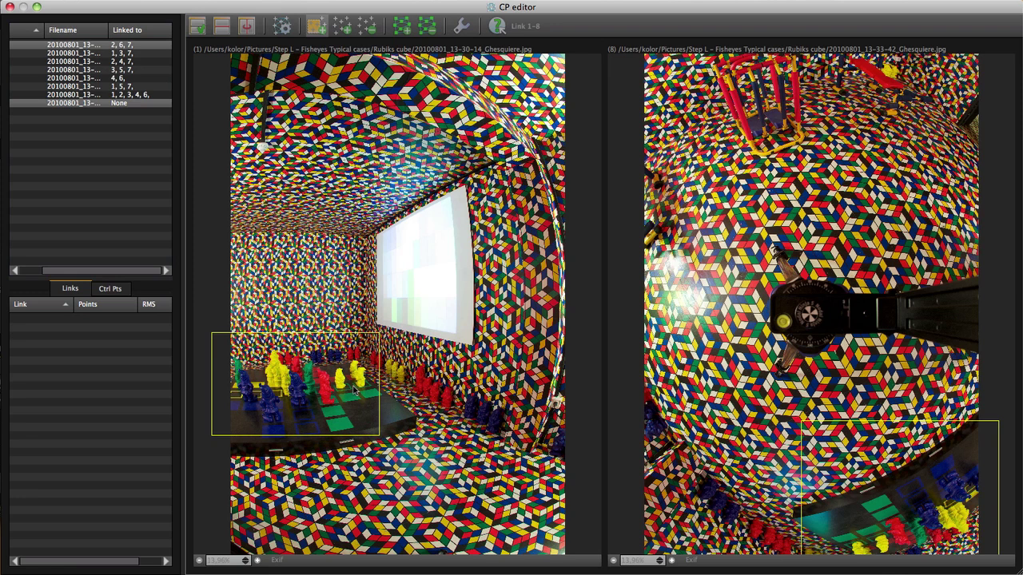
{"action": "left_click", "coordinate": [124, 53], "text": "super"}
{"action": "left_click", "coordinate": [124, 45], "text": "super"}
{"action": "left_click_drag", "start_coordinate": [821, 438], "coordinate": [1007, 555]}
{"action": "left_click_drag", "start_coordinate": [421, 334], "coordinate": [576, 436]}
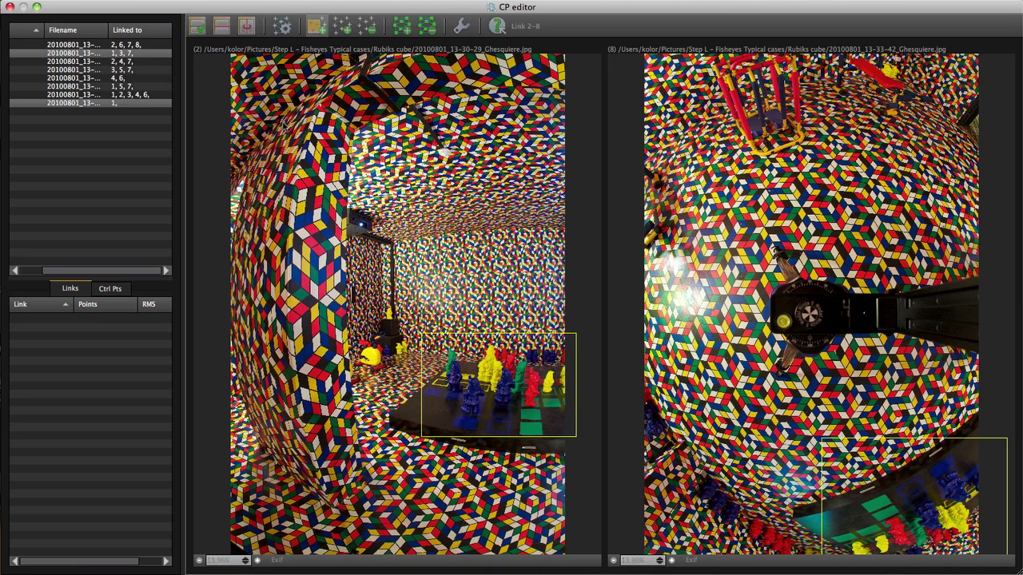
Generate control points linking image 3 to image 8 around the bench, and image 4 to image 8 around the frame and bench
{"action": "left_click", "coordinate": [128, 62]}
{"action": "left_click", "coordinate": [127, 103], "text": "super"}
{"action": "left_click_drag", "start_coordinate": [840, 131], "coordinate": [1007, 62]}
{"action": "left_click_drag", "start_coordinate": [237, 361], "coordinate": [342, 424]}
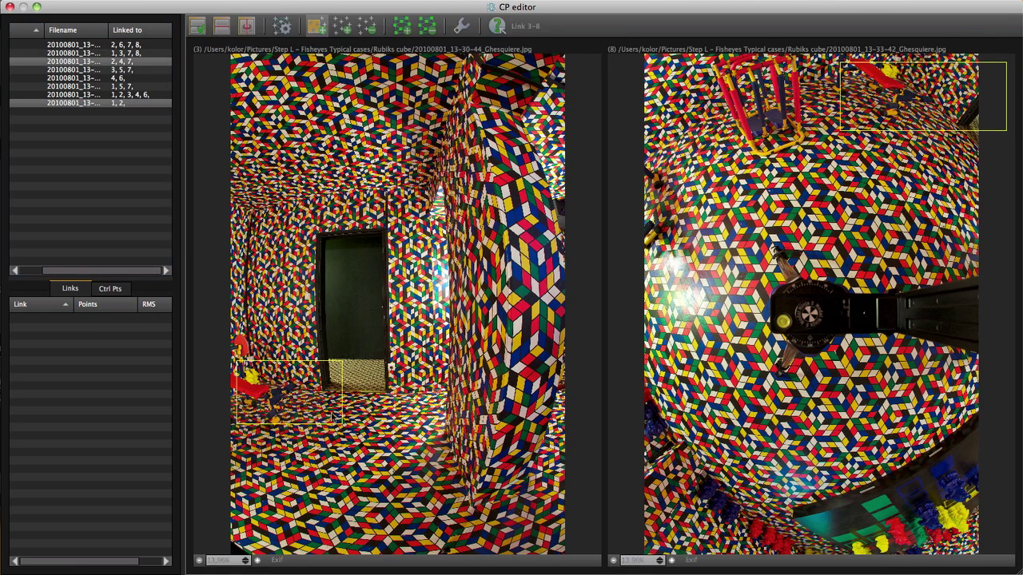
{"action": "left_click", "coordinate": [128, 70]}
{"action": "left_click", "coordinate": [129, 103], "text": "super"}
{"action": "left_click_drag", "start_coordinate": [704, 167], "coordinate": [930, 54]}
{"action": "left_click_drag", "start_coordinate": [309, 337], "coordinate": [518, 464]}
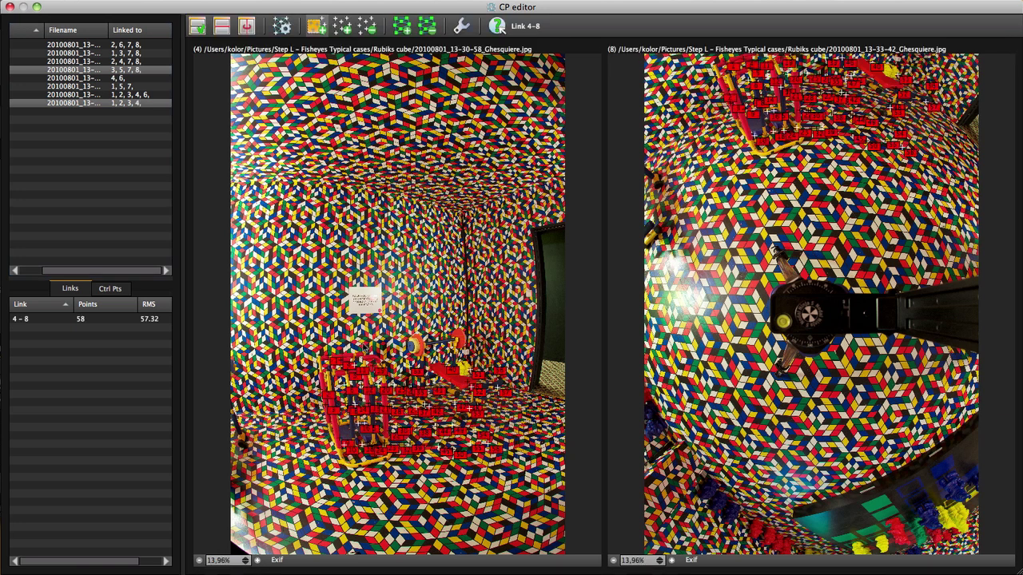
Generate control points linking image 5 to image 8 around the red and yellow frame, and image 6 to image 8 around the figures
{"action": "left_click", "coordinate": [120, 78]}
{"action": "left_click", "coordinate": [120, 102], "text": "super"}
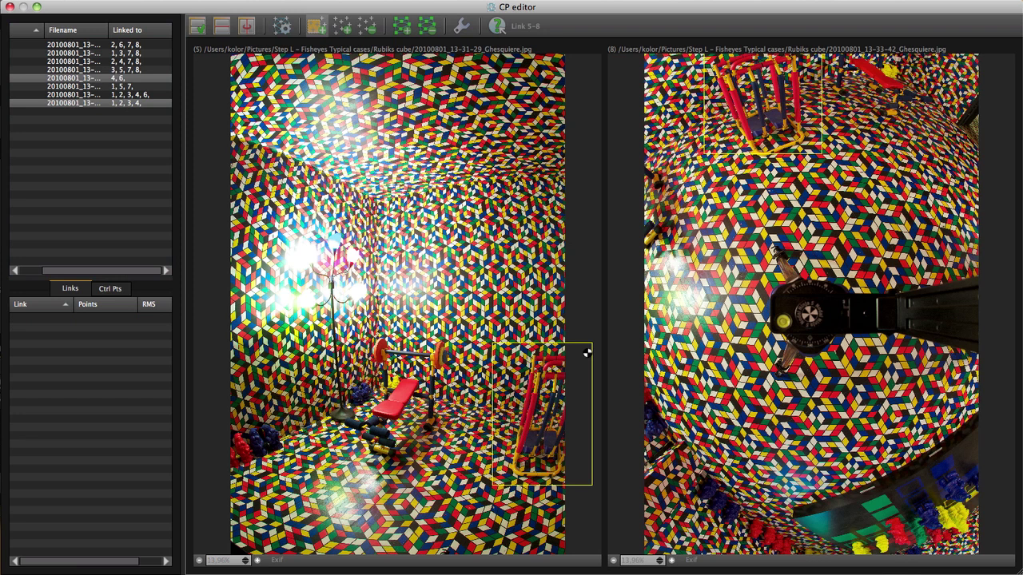
{"action": "left_click", "coordinate": [128, 87], "text": "super"}
{"action": "left_click", "coordinate": [128, 78], "text": "super"}
{"action": "left_click_drag", "start_coordinate": [617, 385], "coordinate": [798, 557]}
{"action": "left_click_drag", "start_coordinate": [215, 387], "coordinate": [432, 445]}
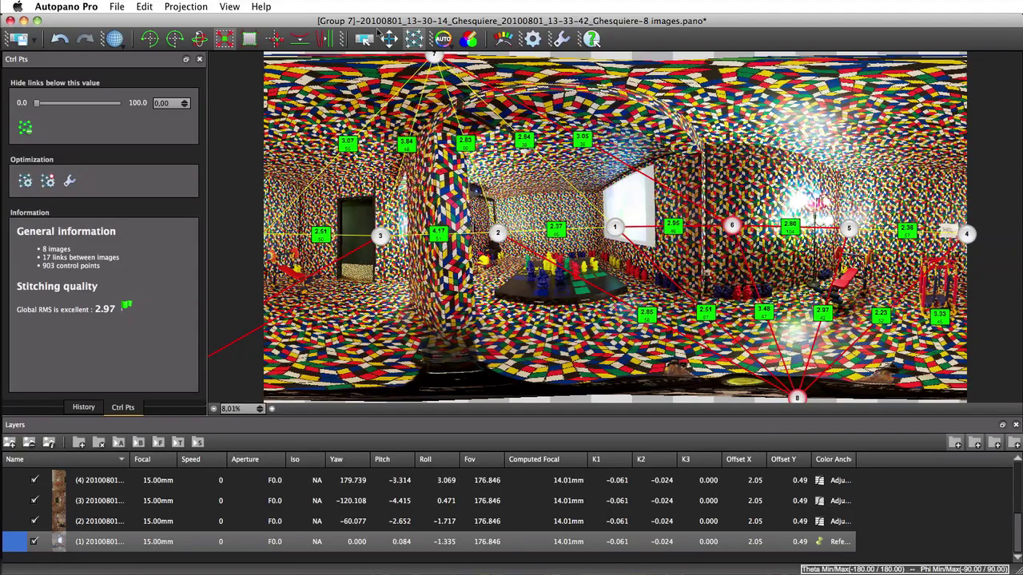
Switch the panorama editor to the image-moving mode to reposition the Group 7 panorama
{"action": "left_click", "coordinate": [388, 38]}
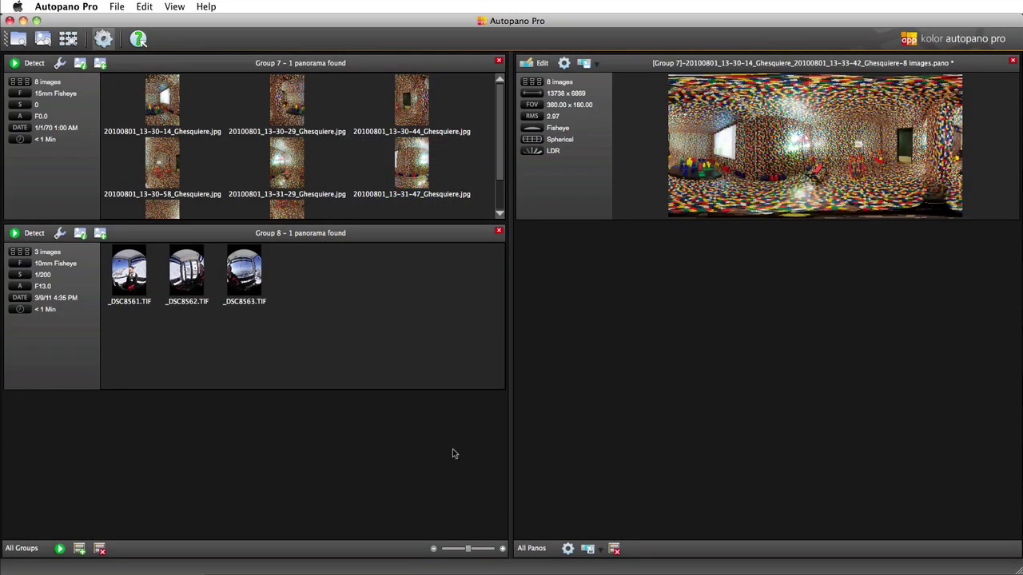
Detect the panorama in Group 8 from its three fisheye images
{"action": "left_click", "coordinate": [36, 234]}
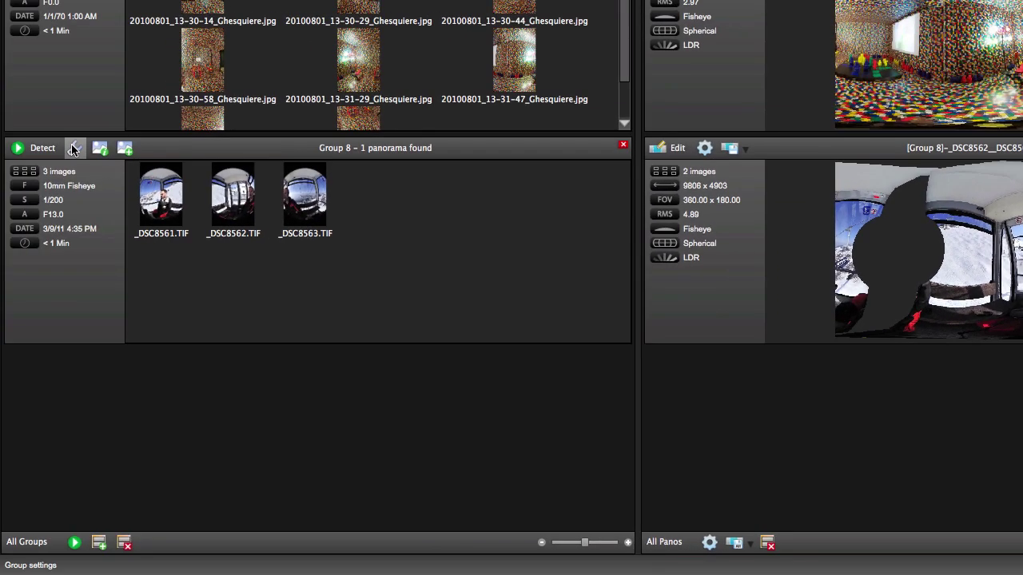
Set Group 8 to force every image to be in one panorama and rerun its detection
{"action": "left_click", "coordinate": [74, 150]}
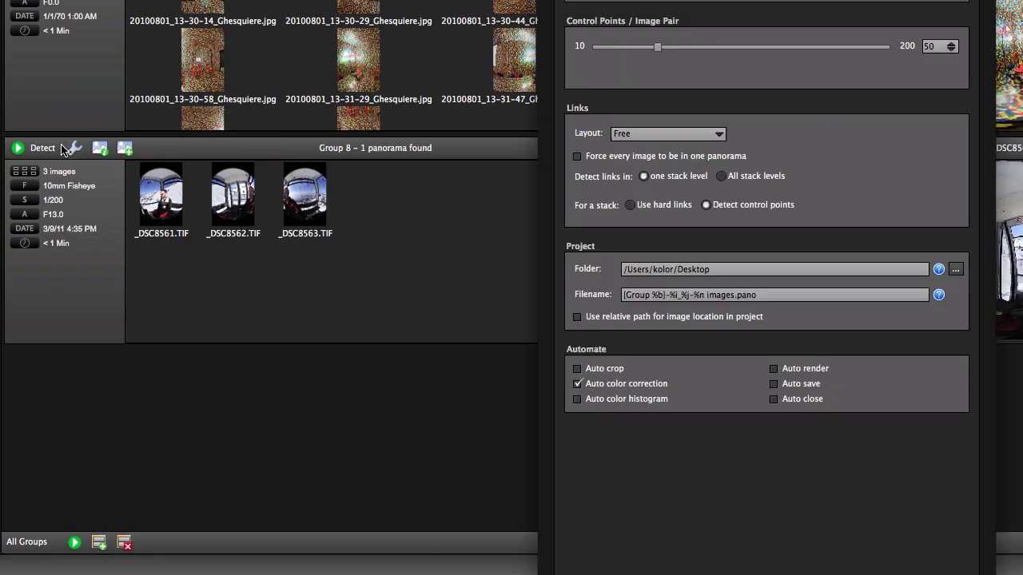
{"action": "left_click", "coordinate": [577, 156]}
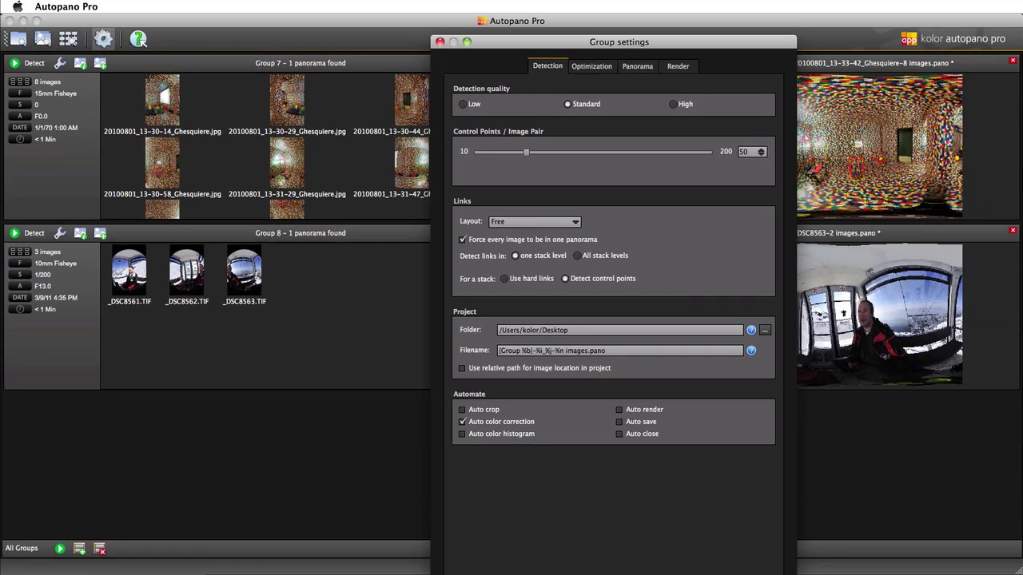
{"action": "key", "text": "Return"}
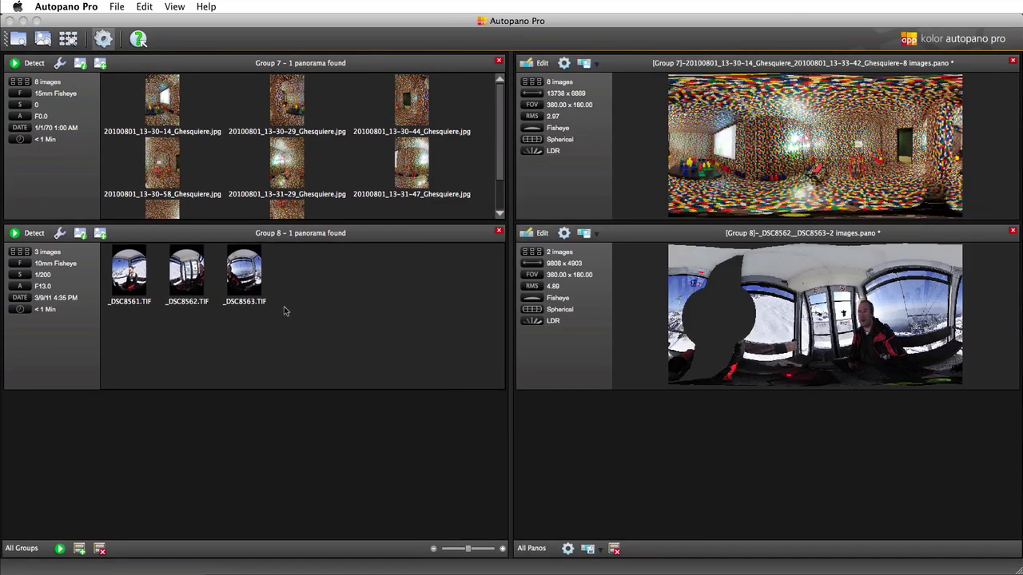
{"action": "left_click", "coordinate": [32, 233]}
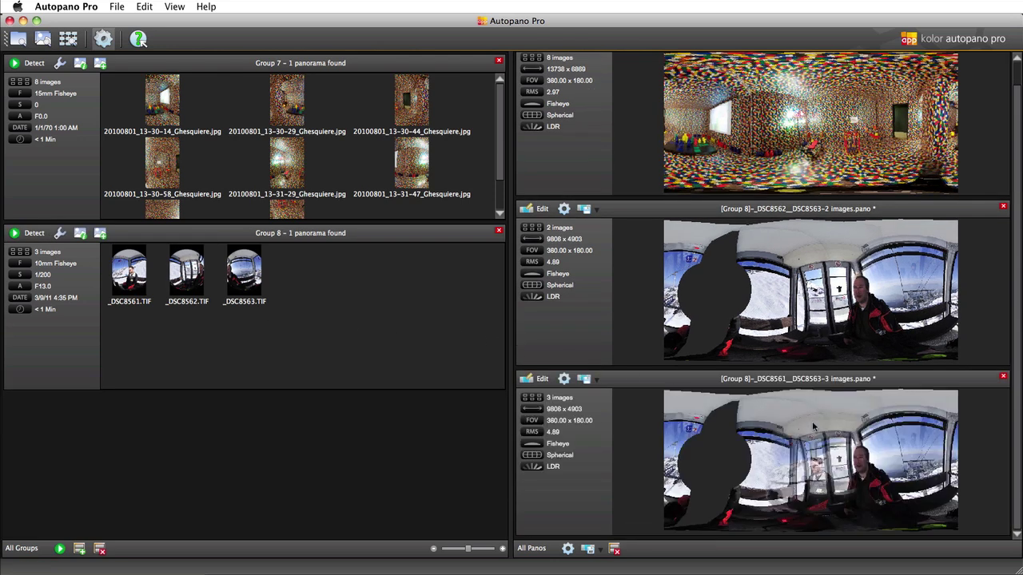
Edit the three-image Group 8 panorama and generate control points linking image 1 to image 2 around the bench and upper window corner
{"action": "left_click", "coordinate": [526, 386]}
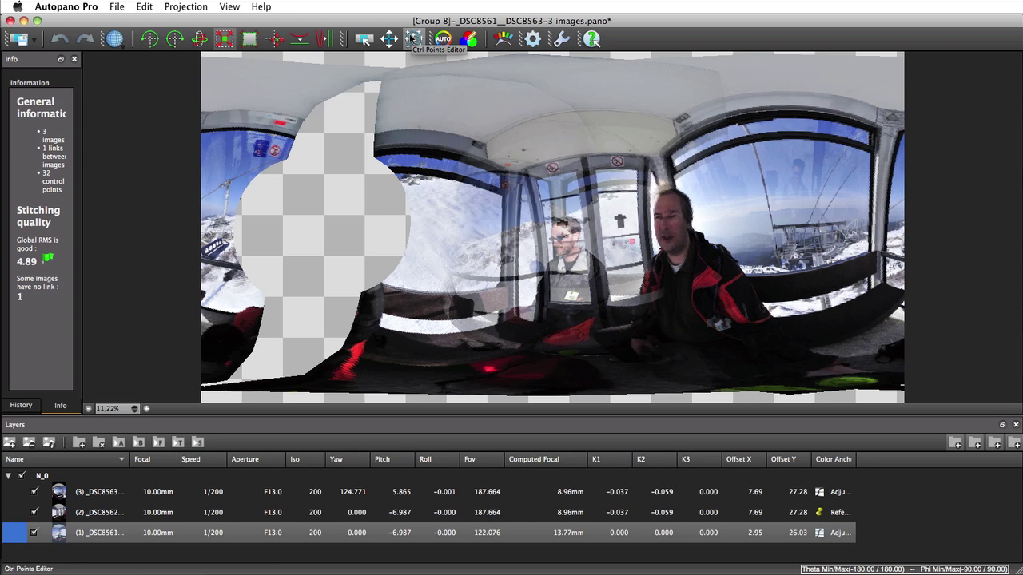
{"action": "left_click", "coordinate": [413, 38]}
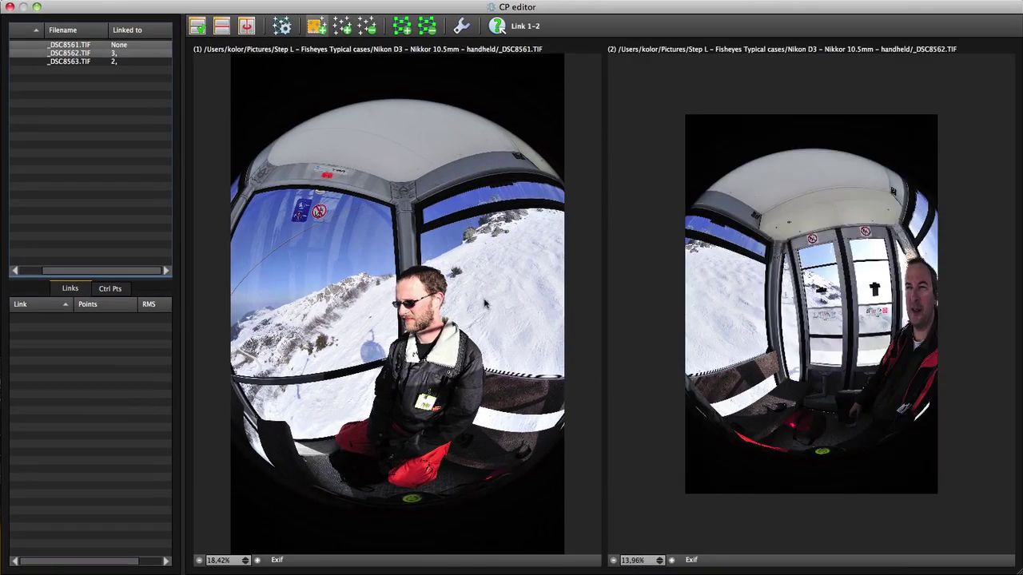
{"action": "left_click_drag", "start_coordinate": [445, 373], "coordinate": [595, 453]}
{"action": "left_click_drag", "start_coordinate": [664, 355], "coordinate": [809, 449]}
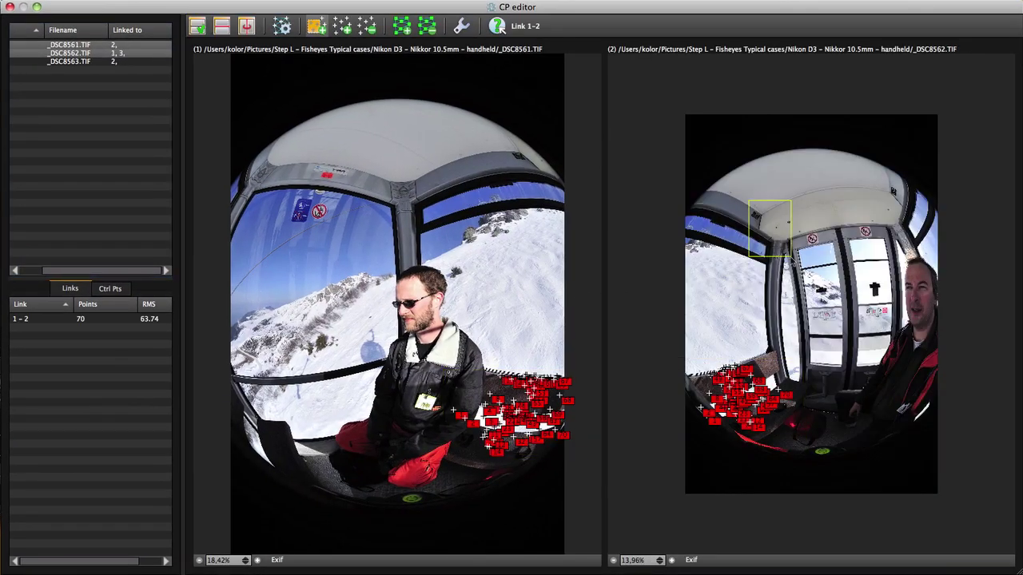
{"action": "left_click_drag", "start_coordinate": [492, 140], "coordinate": [572, 194]}
Generate additional control points linking image 2 to image 3 around the upper window corner above the seated man
{"action": "left_click_drag", "start_coordinate": [110, 51], "coordinate": [111, 61]}
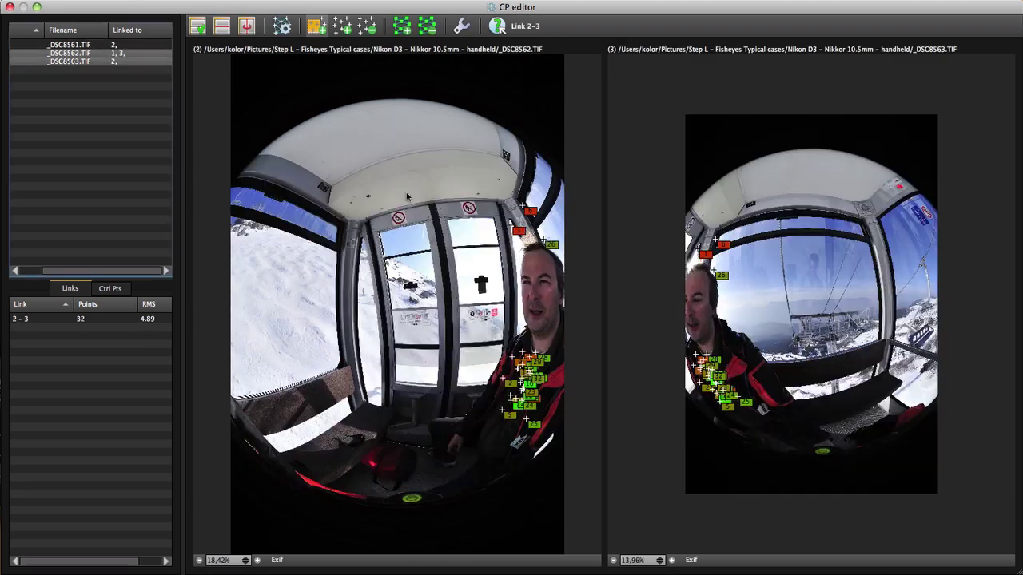
{"action": "left_click_drag", "start_coordinate": [719, 184], "coordinate": [778, 249]}
{"action": "left_click_drag", "start_coordinate": [480, 152], "coordinate": [546, 219]}
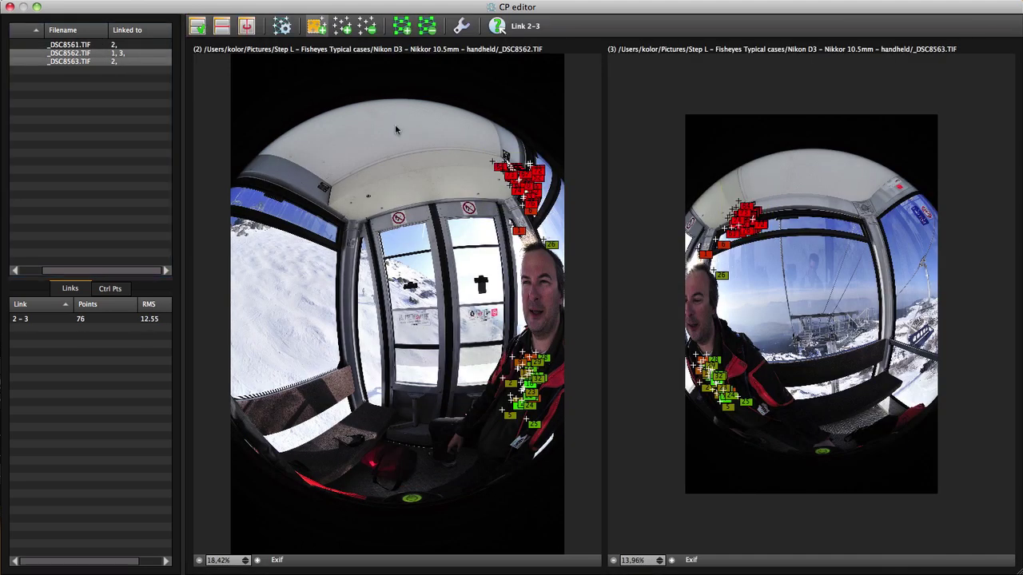
Generate control points linking image 1 to image 3 around the window stickers and around the lower window corner by the bench
{"action": "left_click", "coordinate": [105, 60]}
{"action": "left_click", "coordinate": [105, 46], "text": "super"}
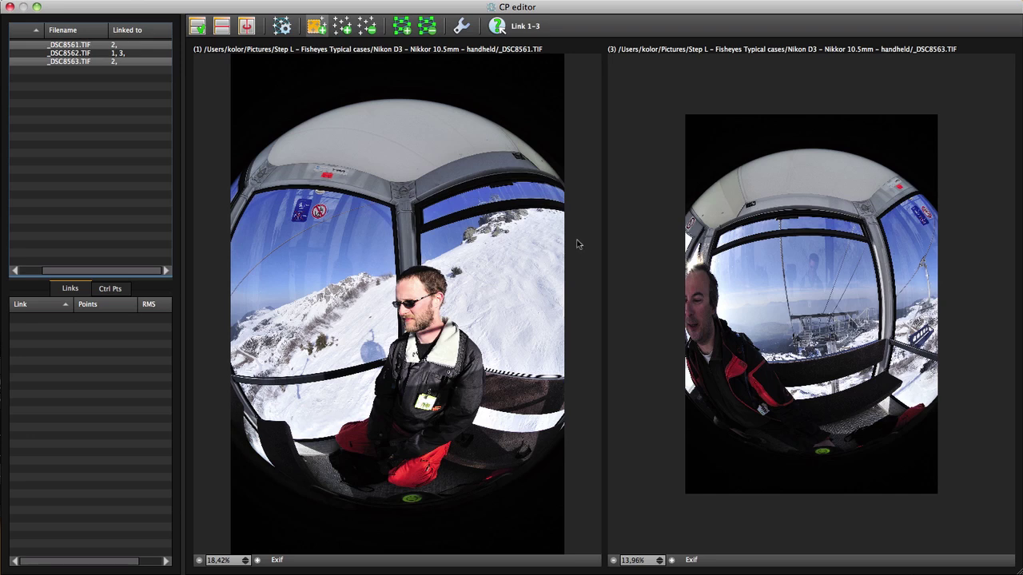
{"action": "left_click_drag", "start_coordinate": [876, 170], "coordinate": [927, 213]}
{"action": "left_click_drag", "start_coordinate": [275, 163], "coordinate": [358, 216]}
{"action": "left_click_drag", "start_coordinate": [871, 341], "coordinate": [931, 395]}
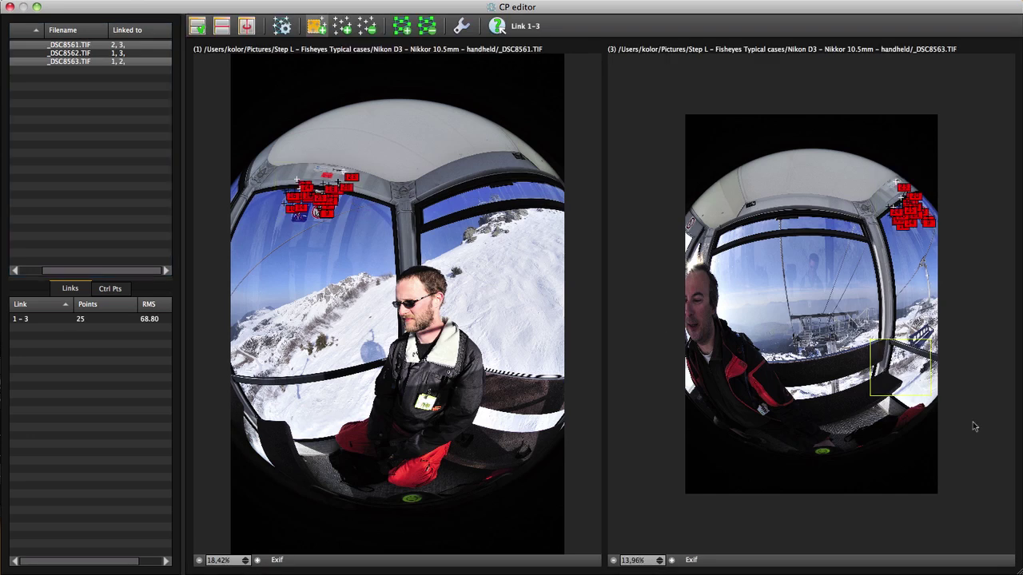
{"action": "left_click_drag", "start_coordinate": [218, 361], "coordinate": [286, 417]}
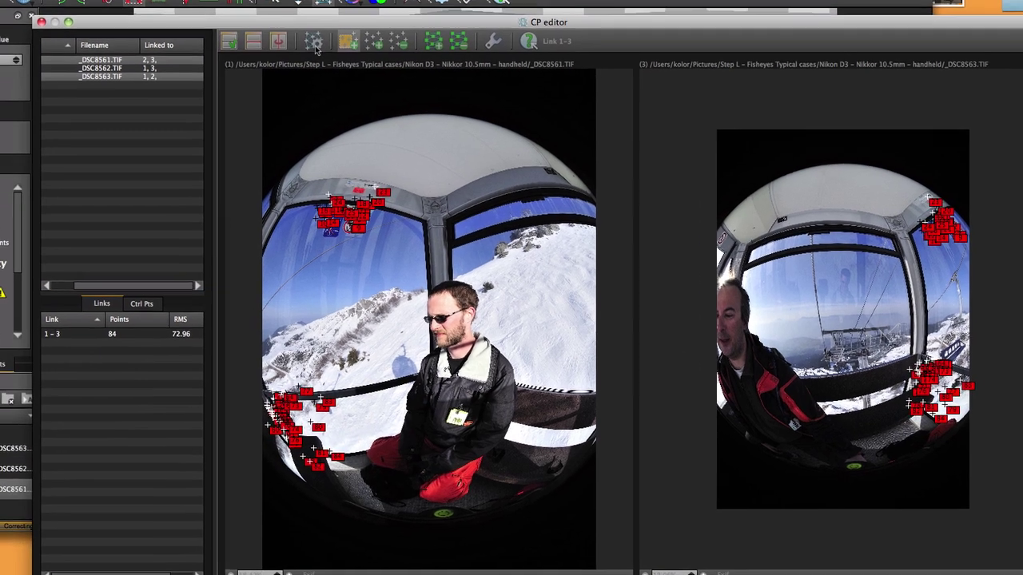
Optimize the Group 8 panorama with the new control points and bring the panorama editor window to the front
{"action": "left_click", "coordinate": [314, 46]}
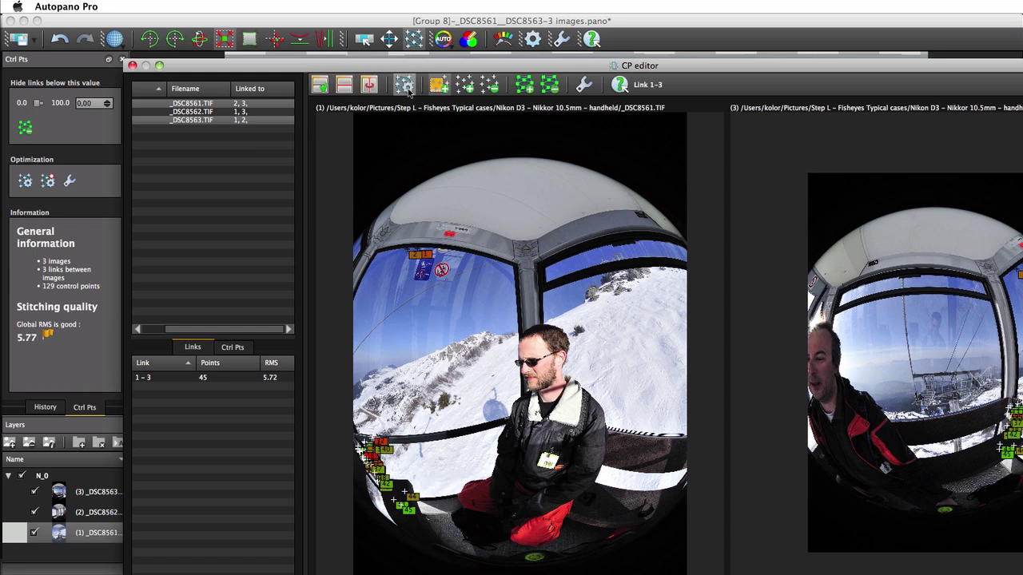
{"action": "left_click", "coordinate": [453, 24]}
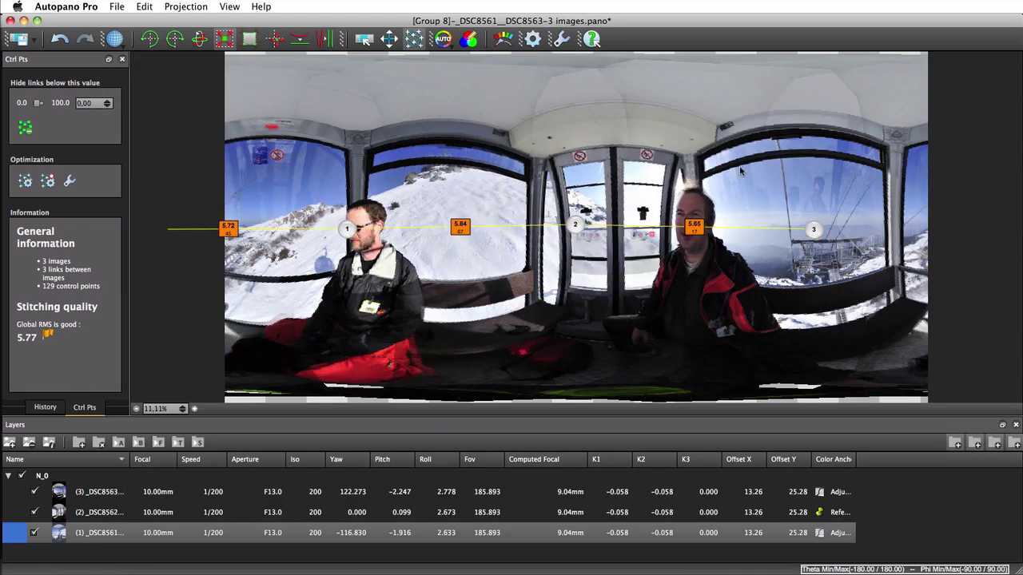